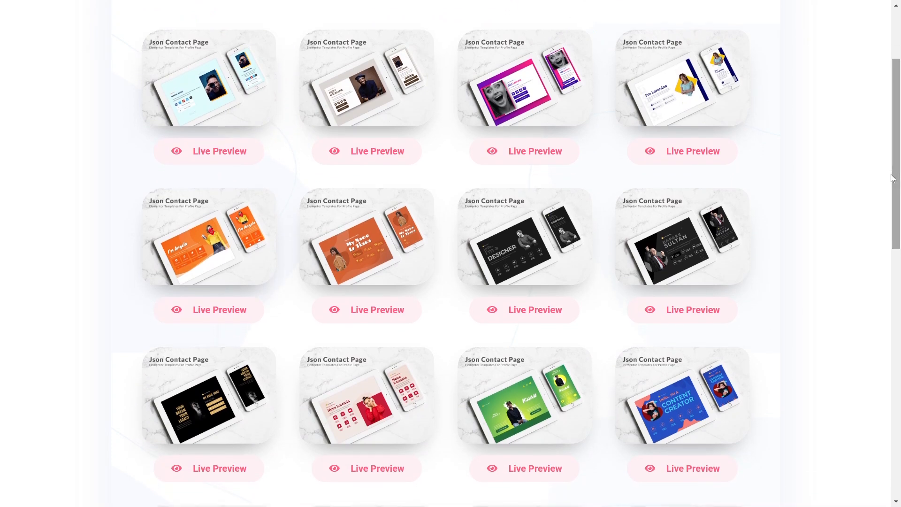
{"action": "scroll", "coordinate": [894, 175], "scroll_direction": "up", "scroll_amount": 1}
{"action": "scroll", "coordinate": [895, 136], "scroll_direction": "up", "scroll_amount": 1}
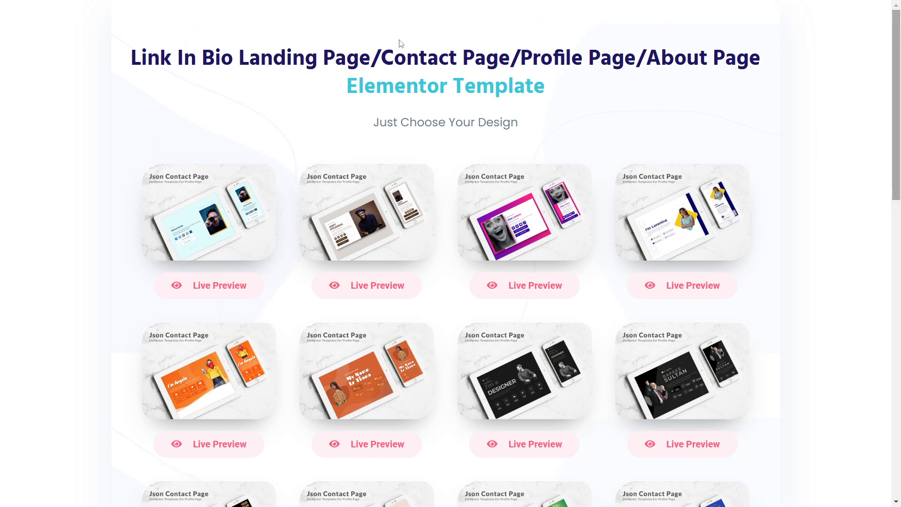
{"action": "left_click_drag", "start_coordinate": [419, 52], "coordinate": [745, 59]}
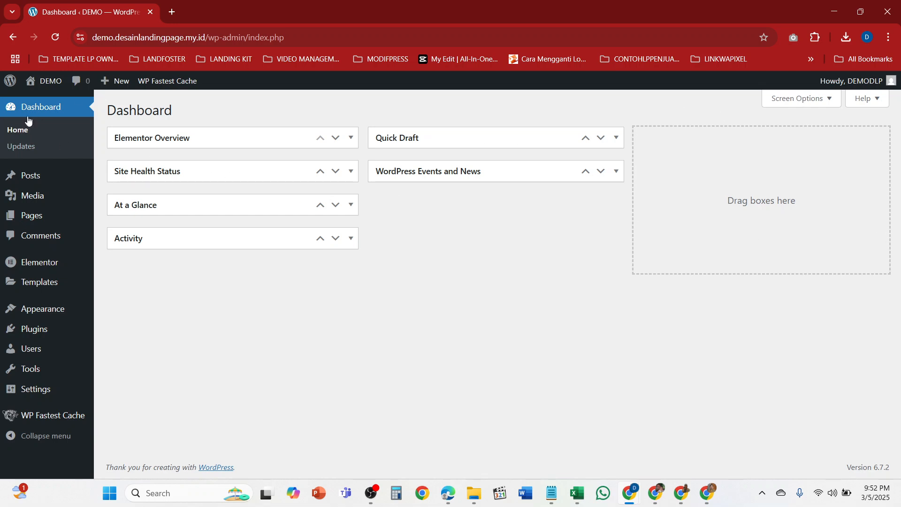
- Open the list of saved Elementor templates in the WordPress dashboard and show the template import form
{"action": "key", "text": "F11"}
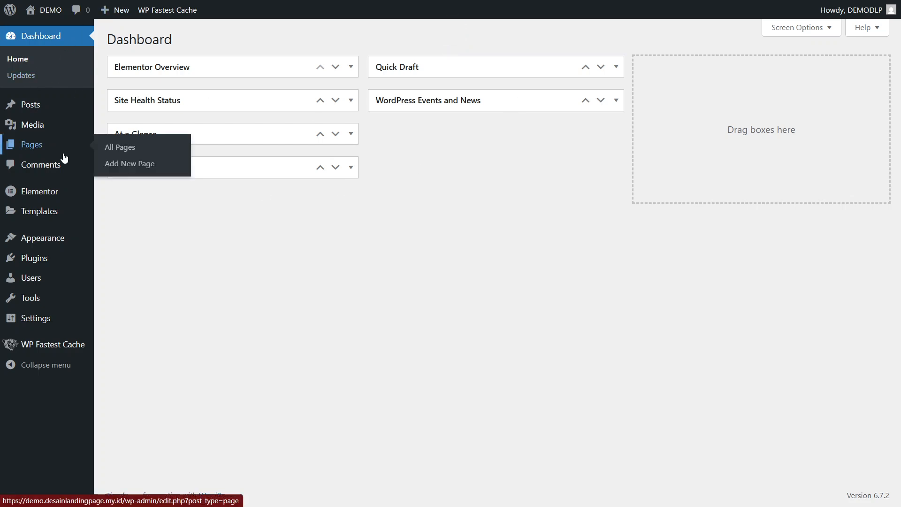
{"action": "mouse_move", "coordinate": [57, 197]}
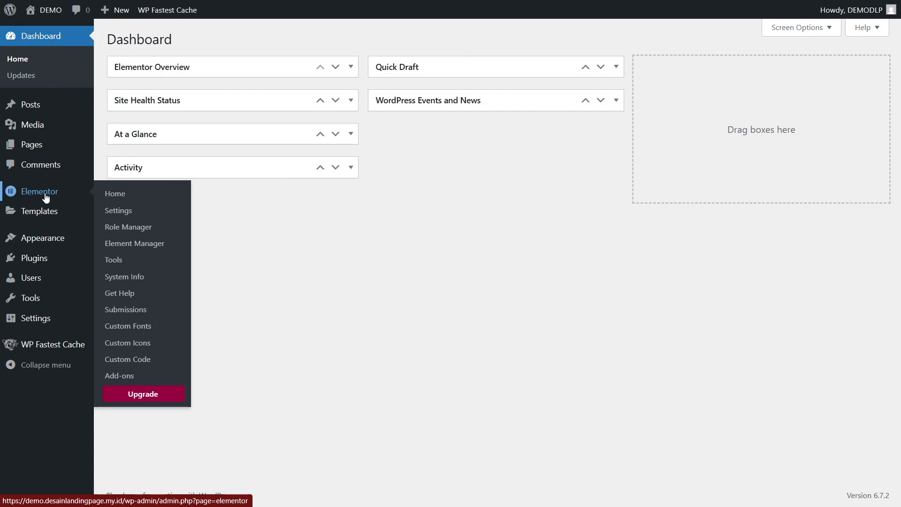
{"action": "mouse_move", "coordinate": [50, 222]}
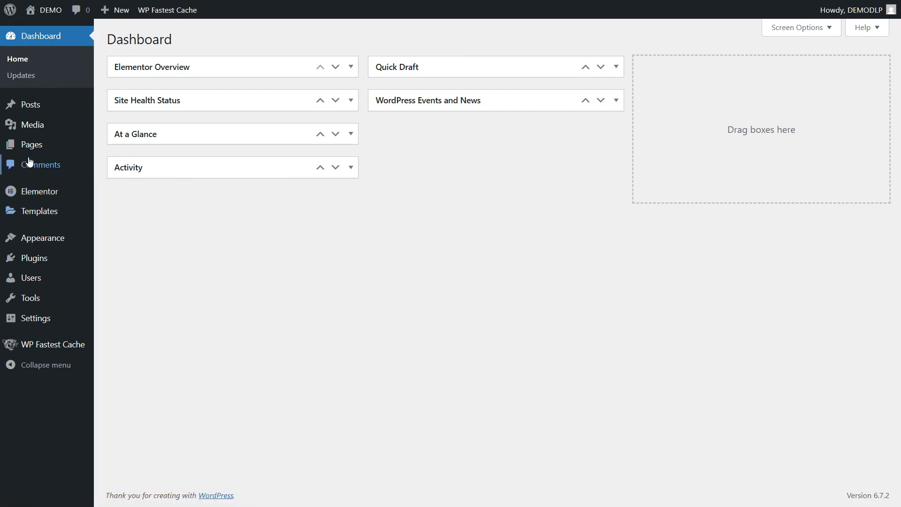
{"action": "mouse_move", "coordinate": [25, 214]}
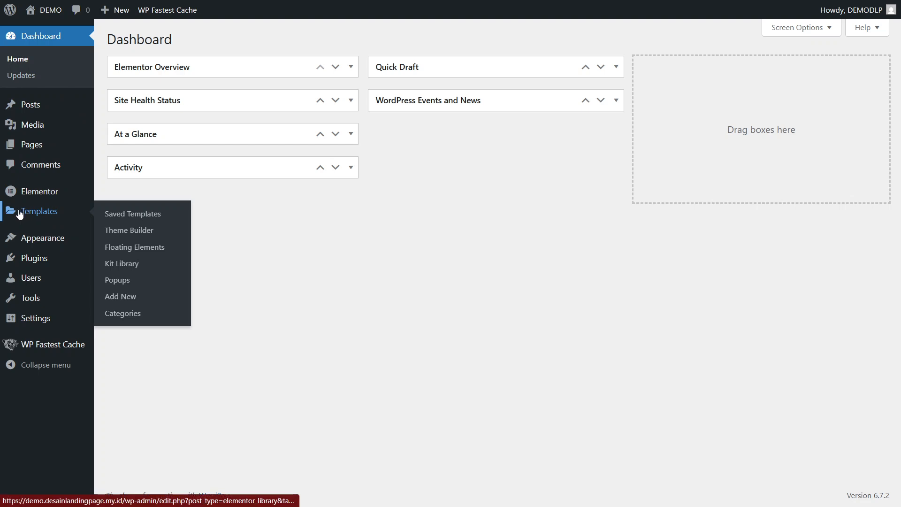
{"action": "left_click", "coordinate": [122, 215]}
{"action": "left_click", "coordinate": [342, 37]}
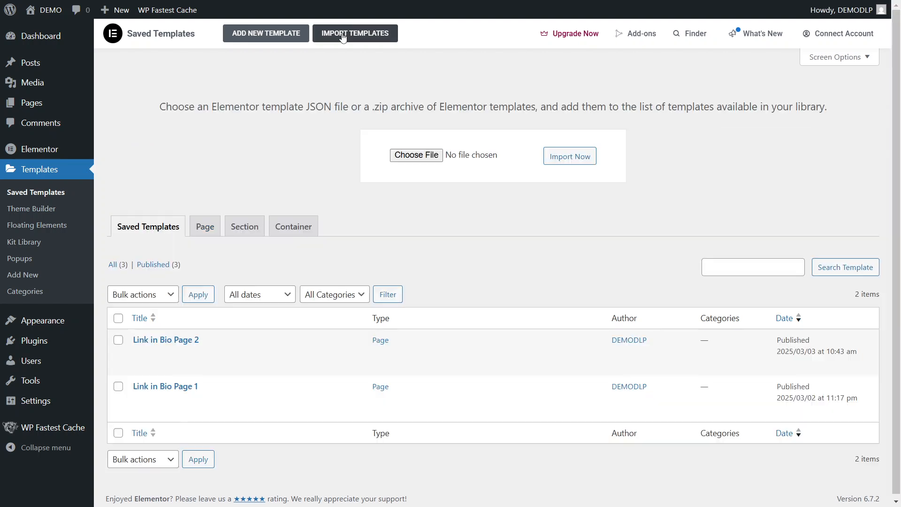
- Import the file LINK IN BIO PAGE 3.json from the LINK IN BIO PAGE JSON 2025 folder into the template library
{"action": "left_click", "coordinate": [416, 155]}
{"action": "scroll", "coordinate": [394, 123], "scroll_direction": "down", "scroll_amount": 5}
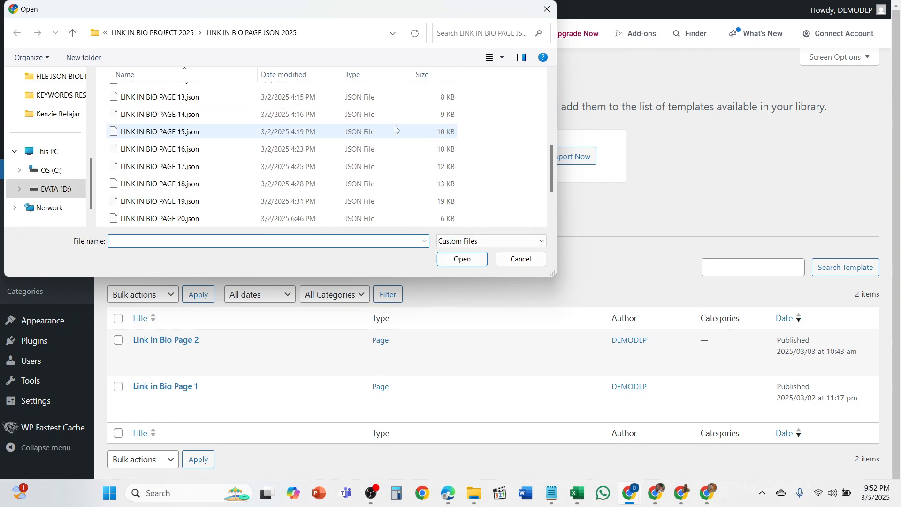
{"action": "scroll", "coordinate": [194, 176], "scroll_direction": "up", "scroll_amount": 5}
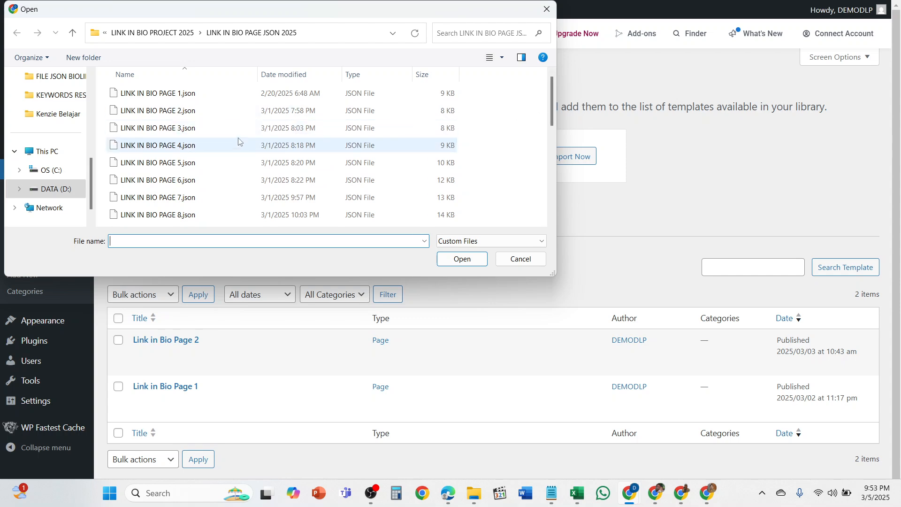
{"action": "left_click_drag", "start_coordinate": [312, 19], "coordinate": [382, 94]}
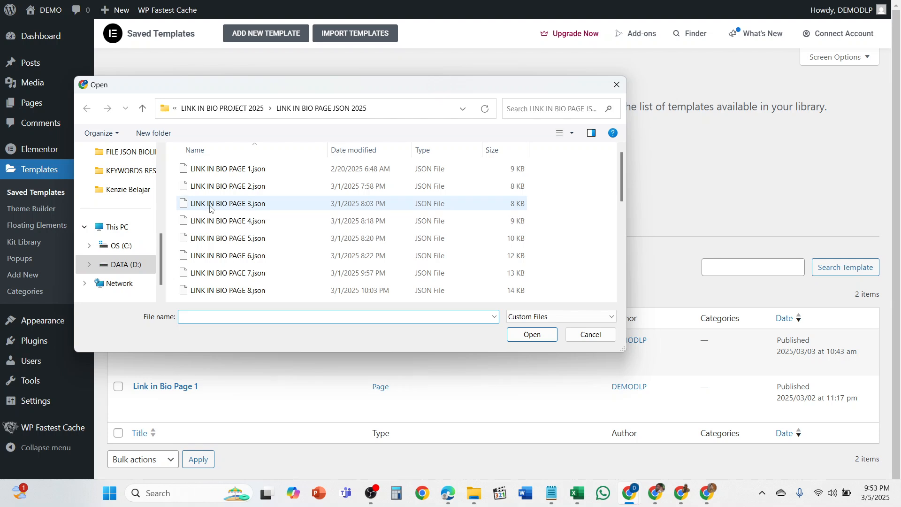
{"action": "left_click", "coordinate": [239, 205]}
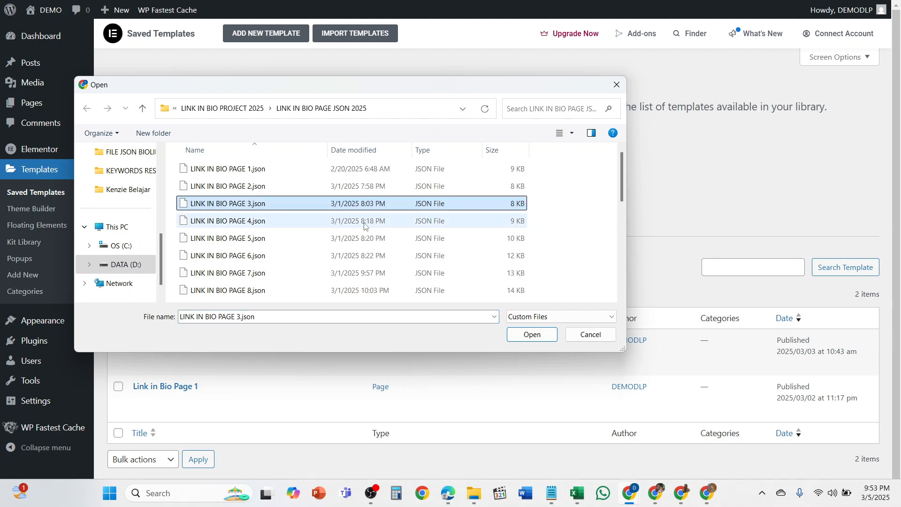
{"action": "left_click", "coordinate": [532, 334]}
{"action": "left_click", "coordinate": [579, 162]}
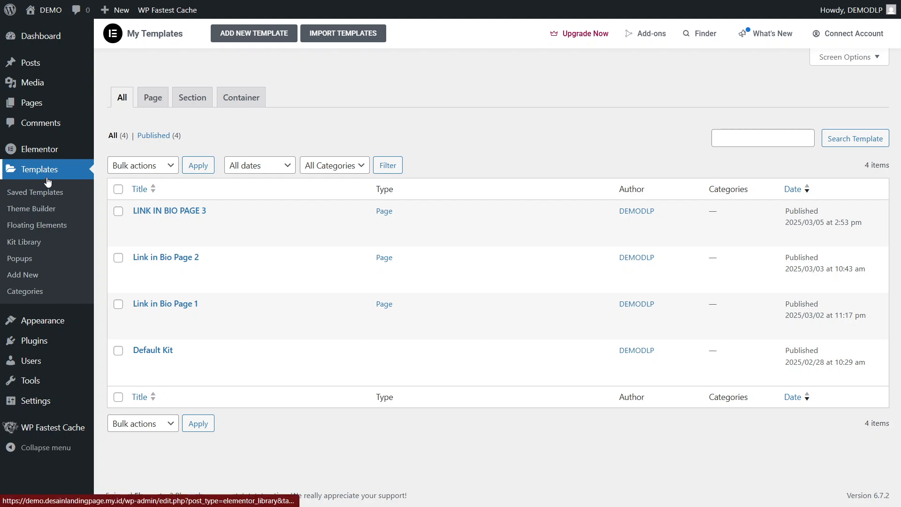
- Create a new page titled "Contact Page Elementor Template"
{"action": "mouse_move", "coordinate": [32, 111]}
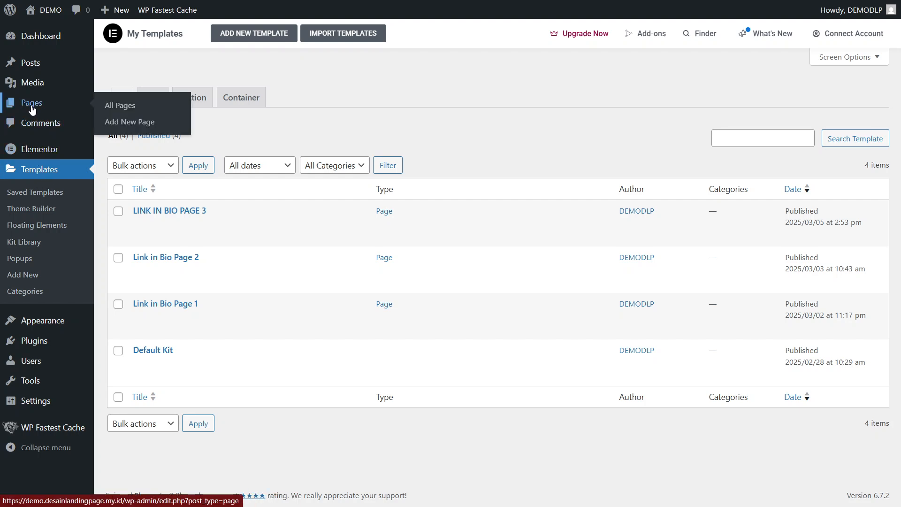
{"action": "left_click", "coordinate": [141, 123]}
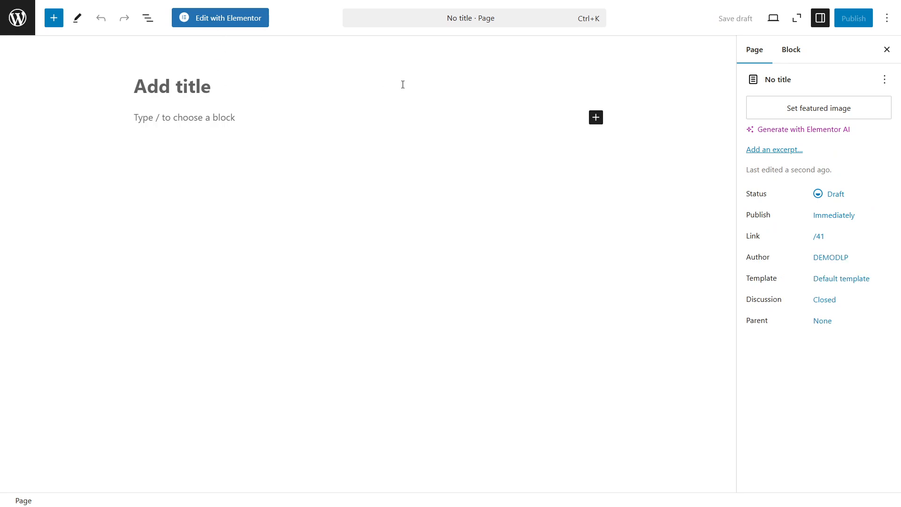
{"action": "type", "text": "Contact Page"}
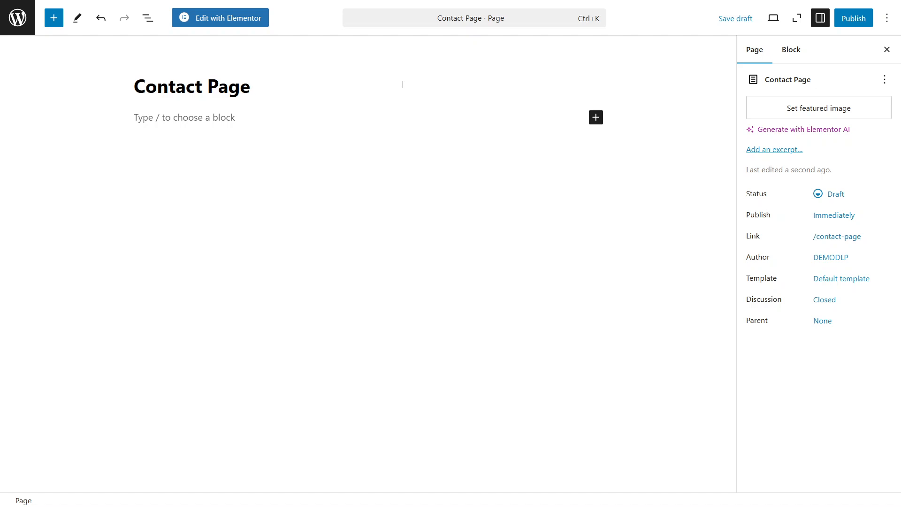
{"action": "type", "text": " Element"}
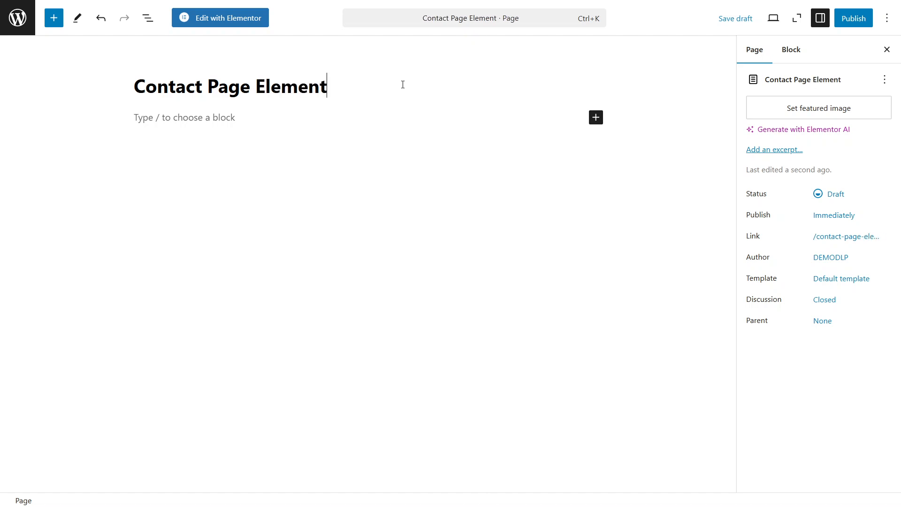
{"action": "type", "text": "or Template"}
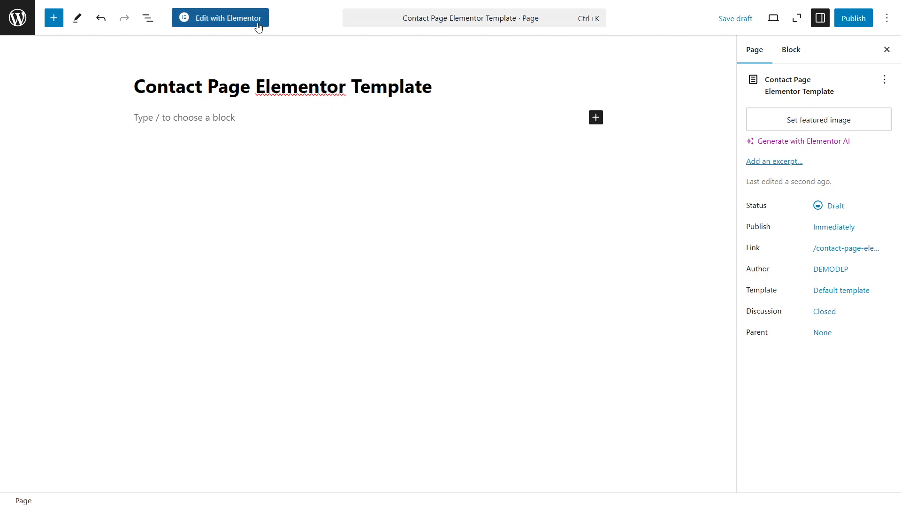
- Open the new page in Elementor, set its page layout to Elementor Canvas and close the floating structure overview
{"action": "left_click", "coordinate": [223, 24]}
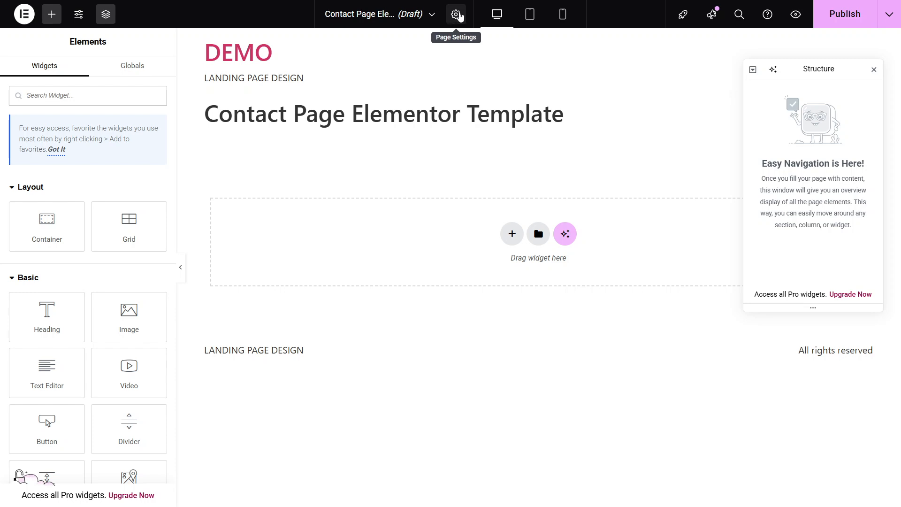
{"action": "left_click", "coordinate": [455, 15]}
{"action": "scroll", "coordinate": [113, 226], "scroll_direction": "down", "scroll_amount": 1}
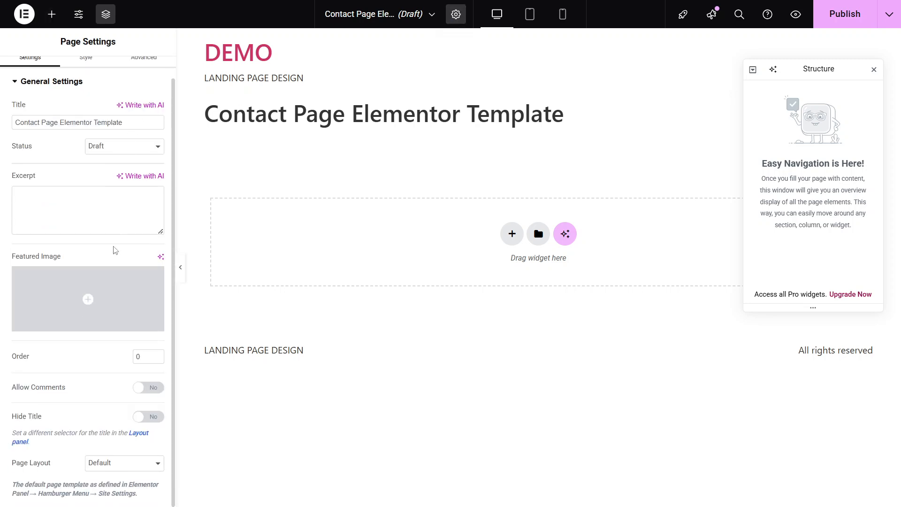
{"action": "left_click", "coordinate": [117, 464]}
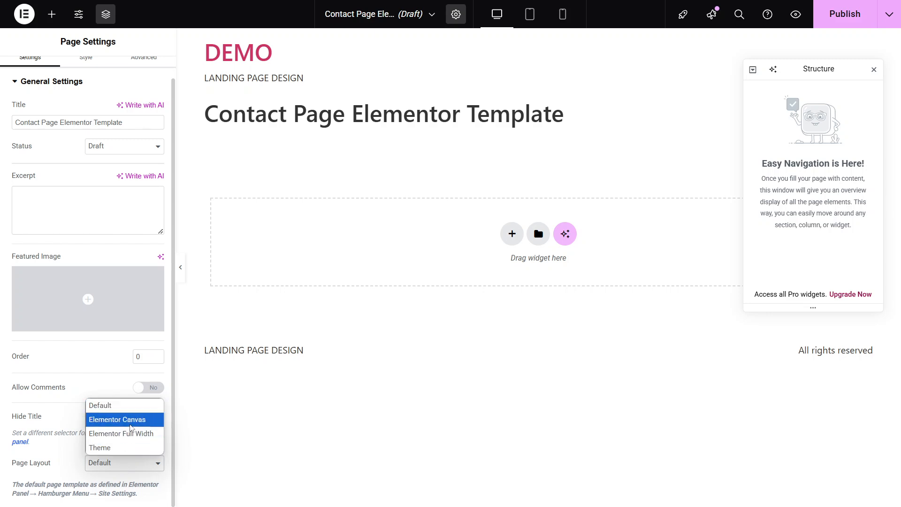
{"action": "left_click", "coordinate": [132, 424]}
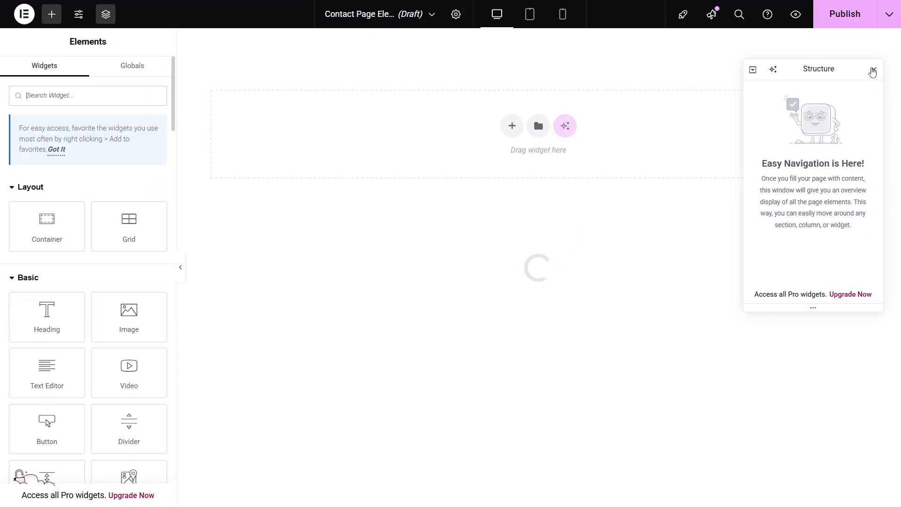
{"action": "left_click", "coordinate": [875, 70]}
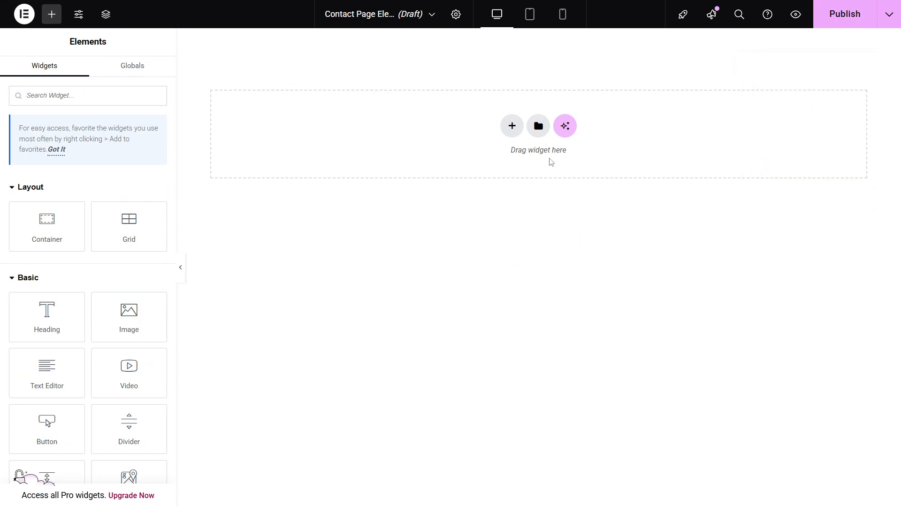
- Insert the saved template LINK IN BIO PAGE 3 from the template library into the empty page
{"action": "left_click", "coordinate": [538, 127]}
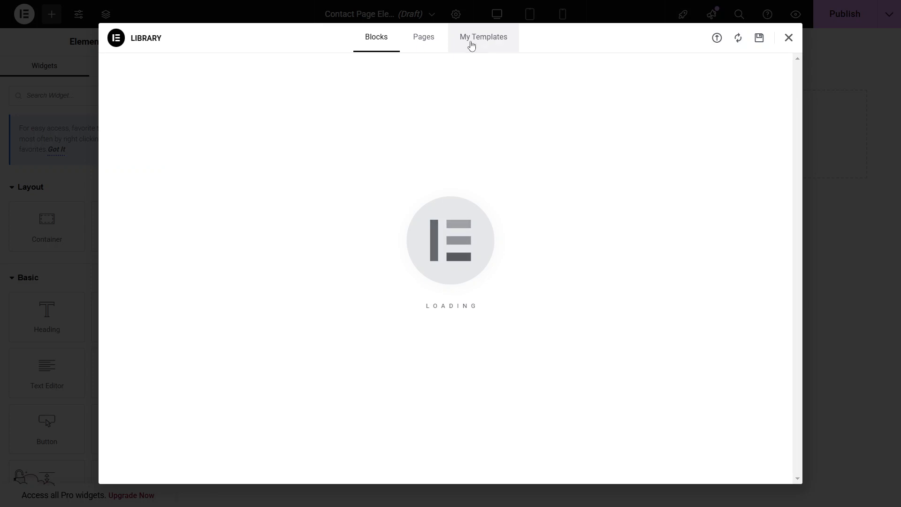
{"action": "left_click", "coordinate": [488, 41]}
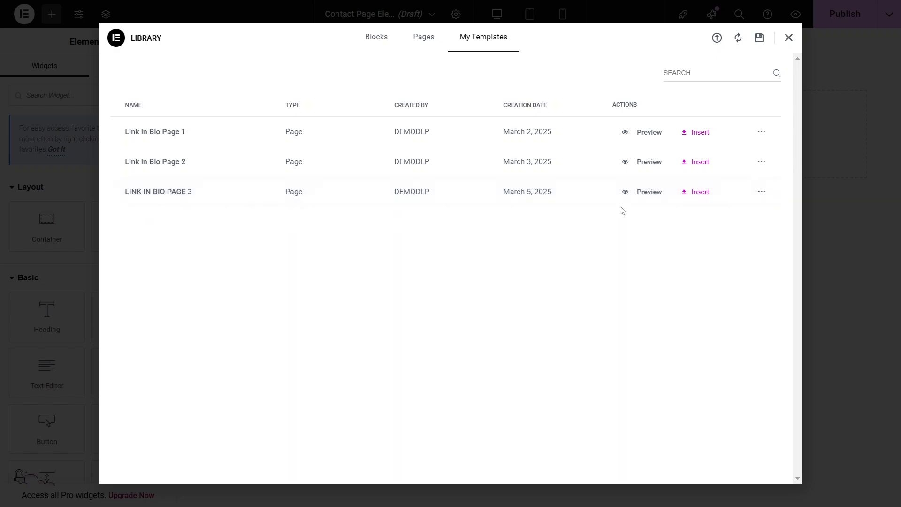
{"action": "left_click", "coordinate": [699, 192]}
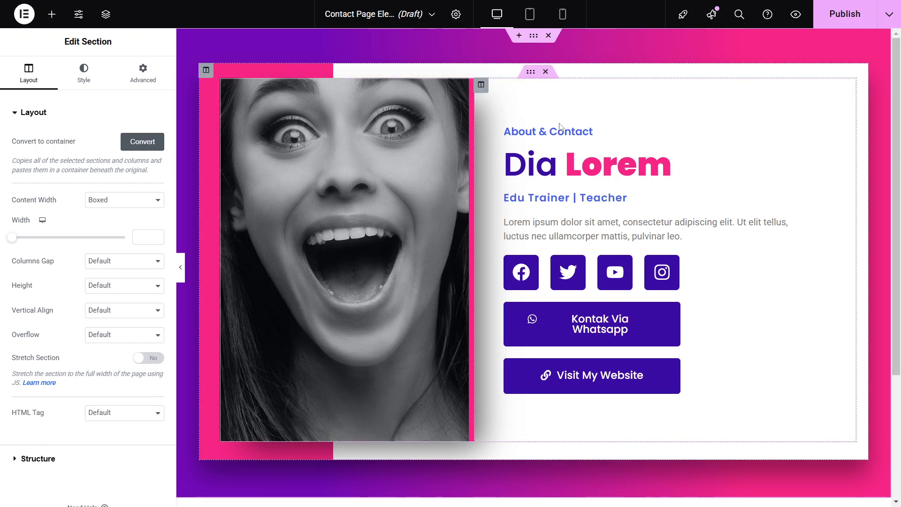
- Change the large name heading to "Jessica Alba", with only "Alba" inside the pink bold span
{"action": "scroll", "coordinate": [713, 155], "scroll_direction": "down", "scroll_amount": 4}
{"action": "scroll", "coordinate": [728, 167], "scroll_direction": "up", "scroll_amount": 4}
{"action": "left_click", "coordinate": [577, 165]}
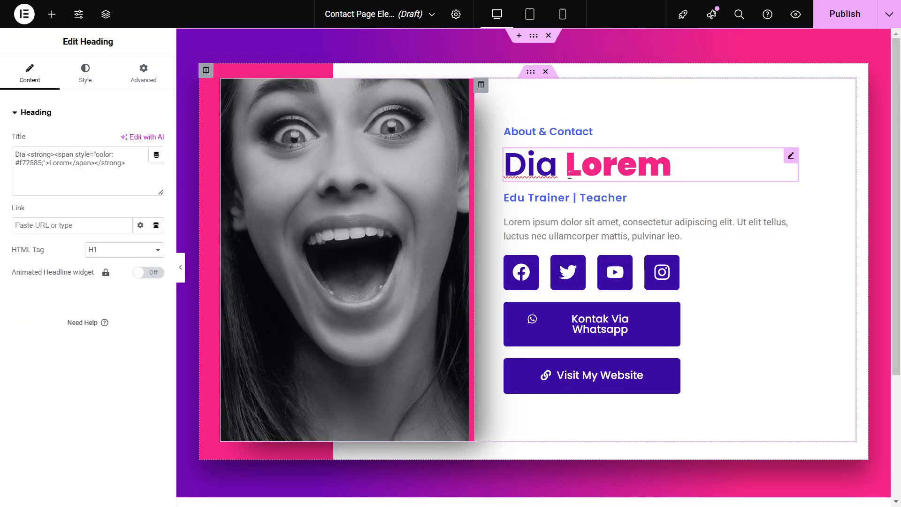
{"action": "left_click_drag", "start_coordinate": [559, 165], "coordinate": [494, 172]}
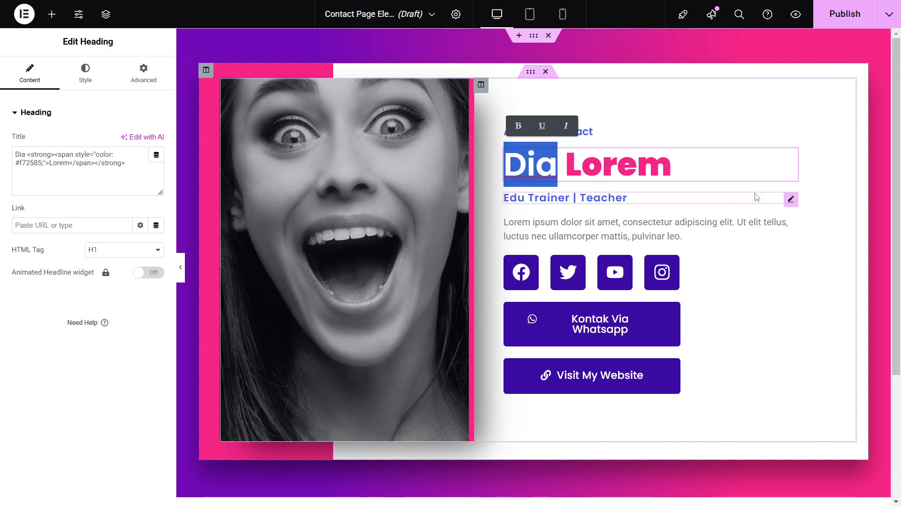
{"action": "type", "text": "Jessi"}
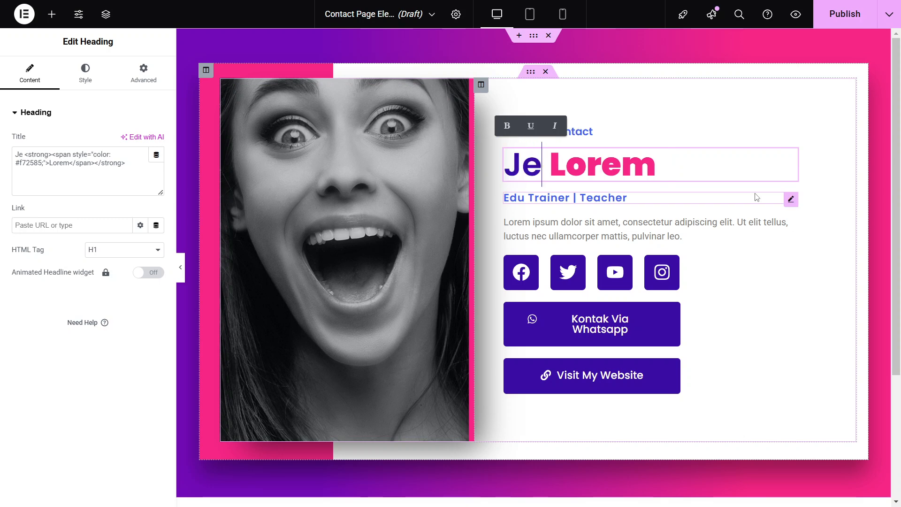
{"action": "type", "text": "ca"}
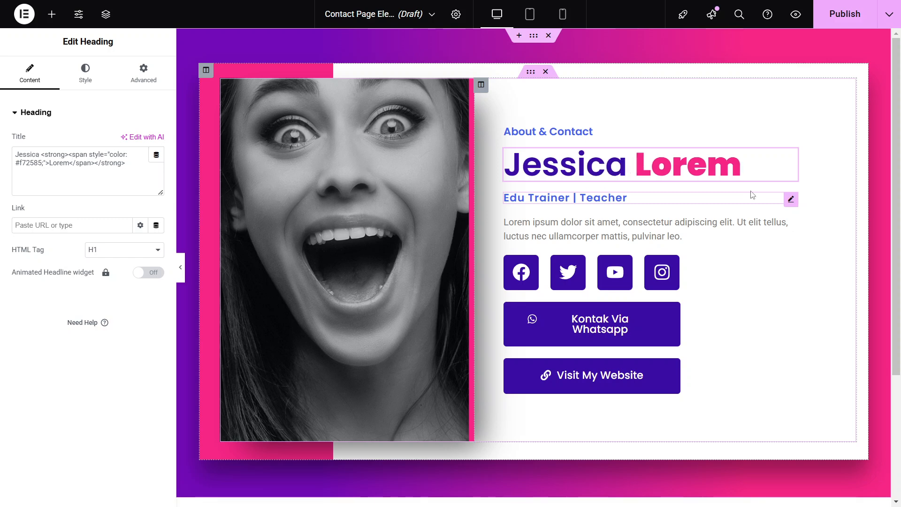
{"action": "double_click", "coordinate": [68, 163]}
{"action": "type", "text": "Alba"}
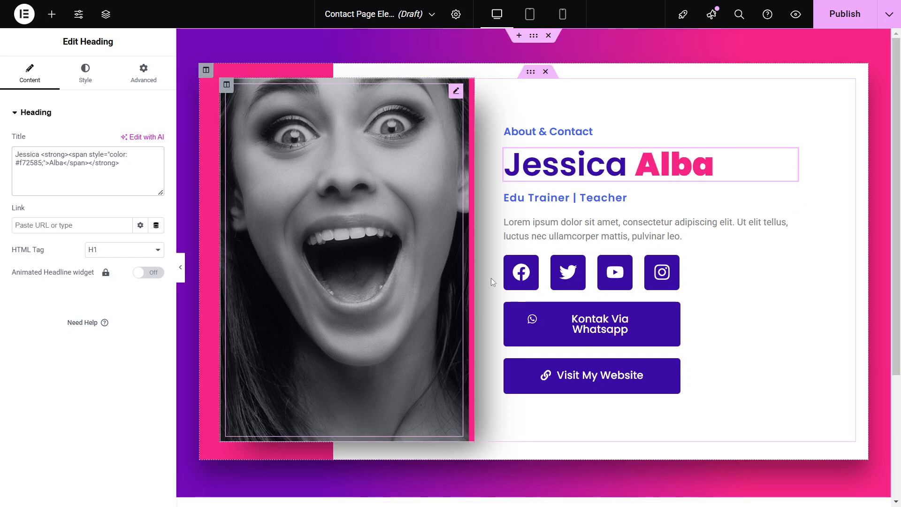
- Change the small "About & Contact" heading above the name to "About Me"
{"action": "left_click", "coordinate": [559, 133]}
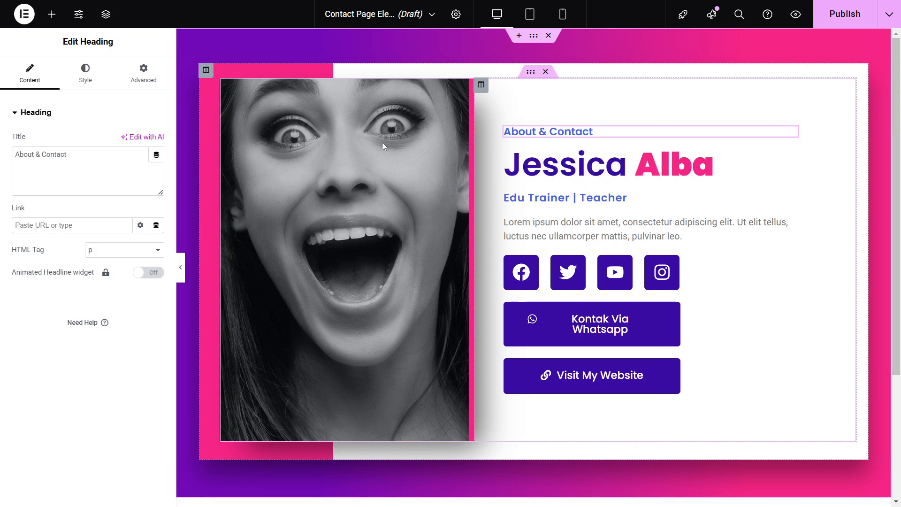
{"action": "left_click_drag", "start_coordinate": [77, 155], "coordinate": [39, 151]}
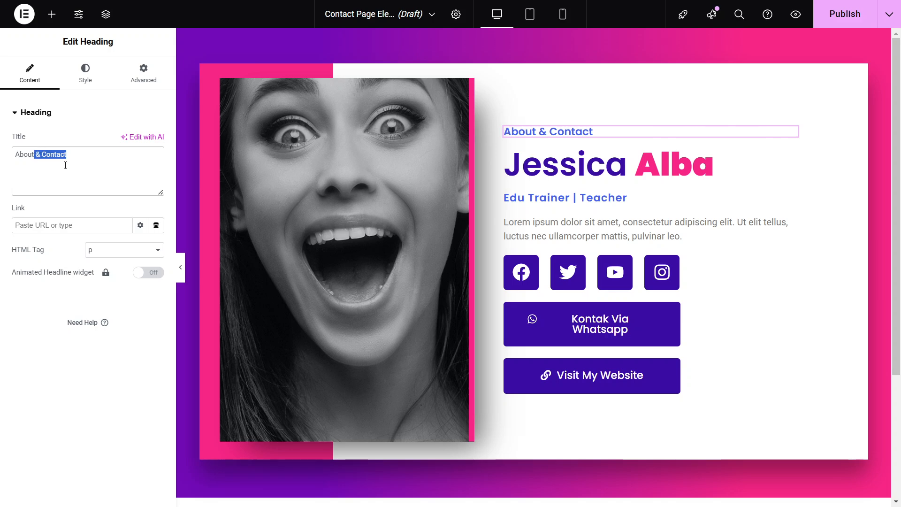
{"action": "key", "text": "BackSpace"}
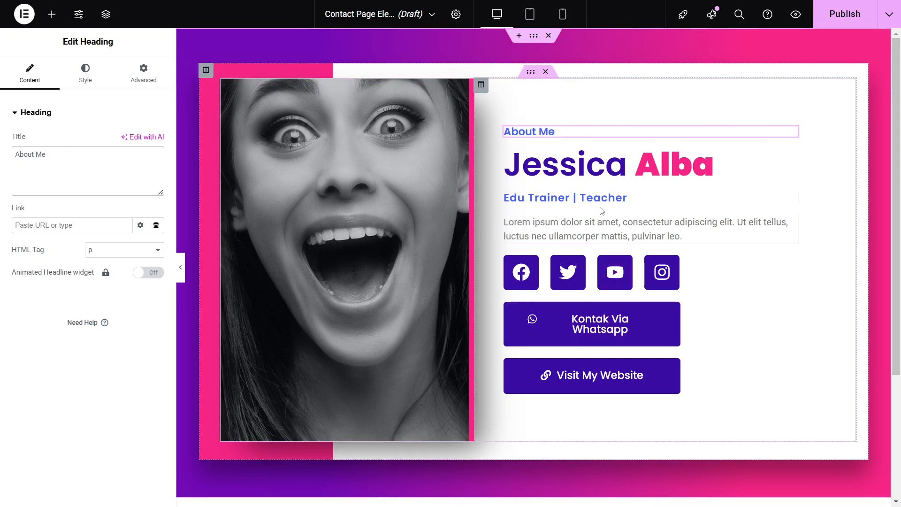
- Open the title text of the "Edu Trainer | Teacher" heading for editing
{"action": "left_click", "coordinate": [623, 198]}
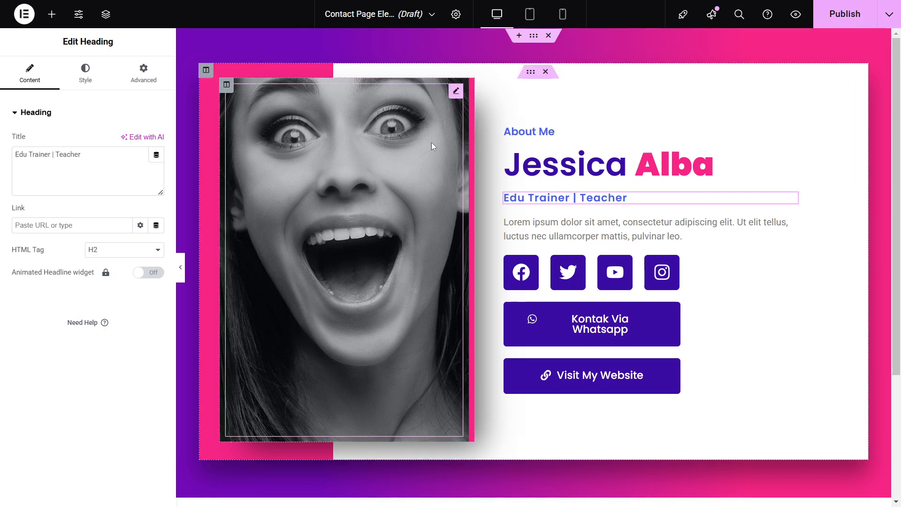
{"action": "left_click", "coordinate": [89, 149]}
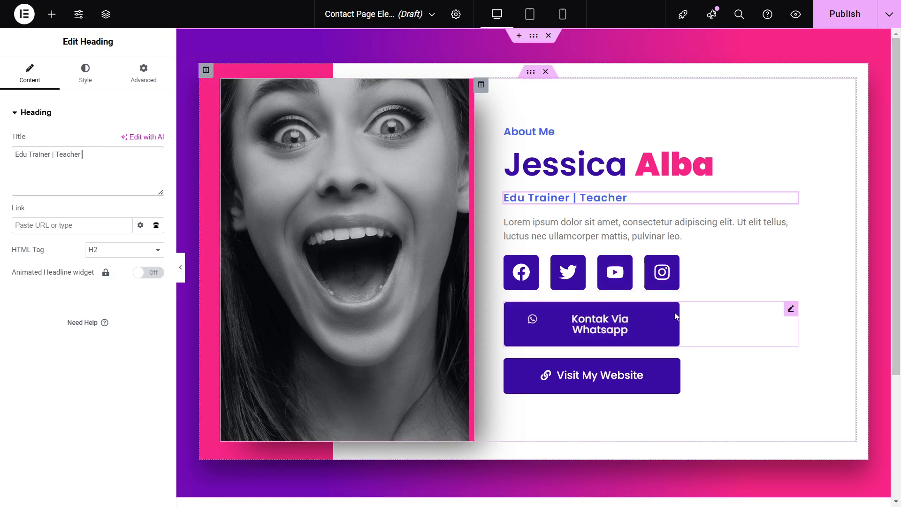
- Examine the bio paragraph's text settings and the link settings of the Facebook, Twitter, Youtube and Instagram social icons
{"action": "left_click", "coordinate": [601, 227]}
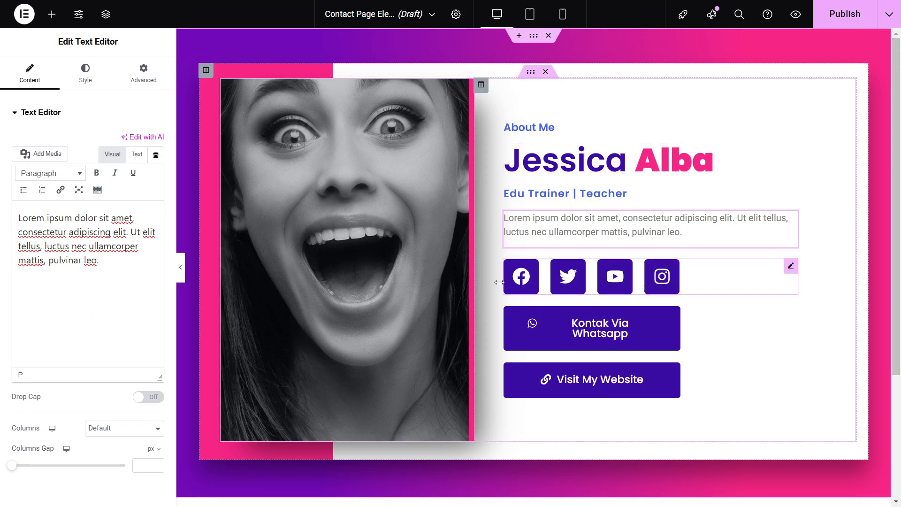
{"action": "left_click", "coordinate": [792, 267]}
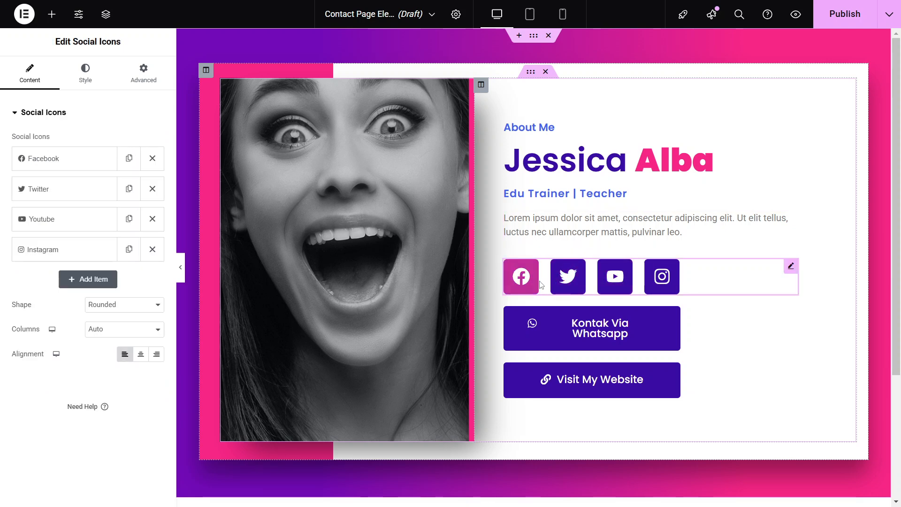
{"action": "left_click", "coordinate": [87, 164]}
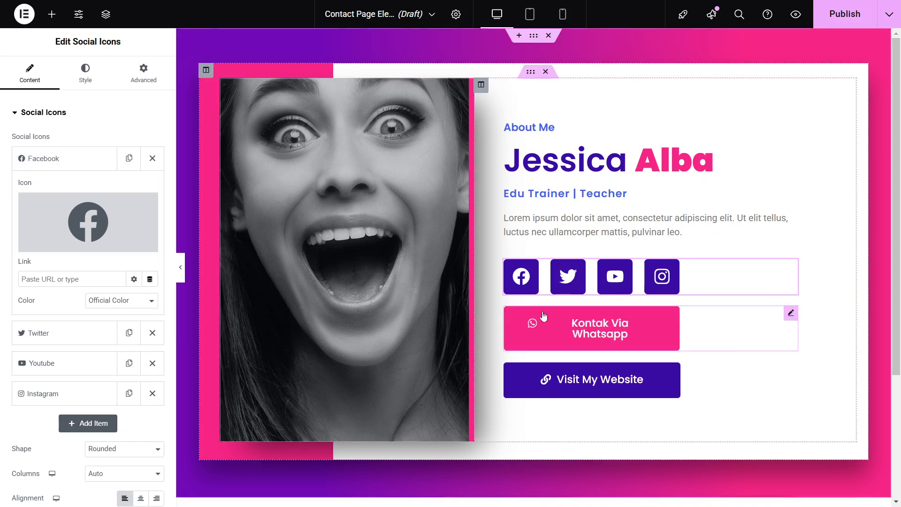
{"action": "left_click", "coordinate": [77, 278]}
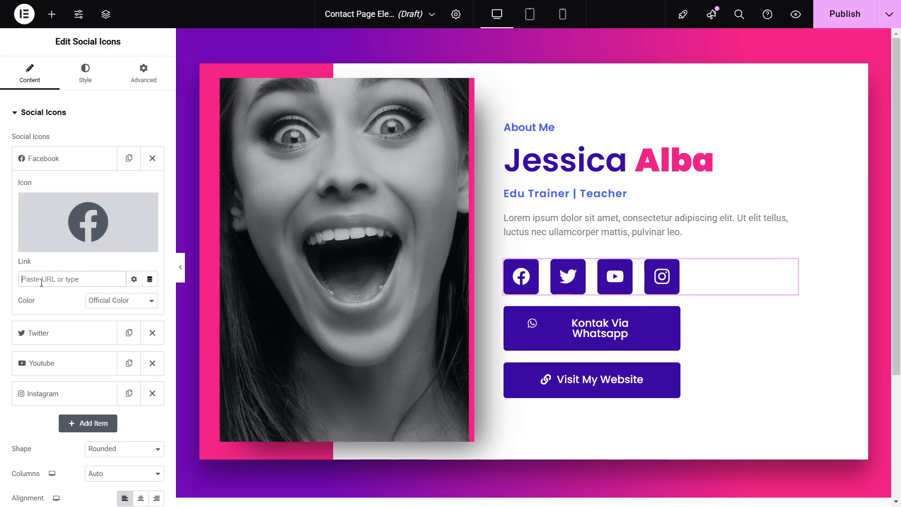
{"action": "left_click", "coordinate": [57, 333]}
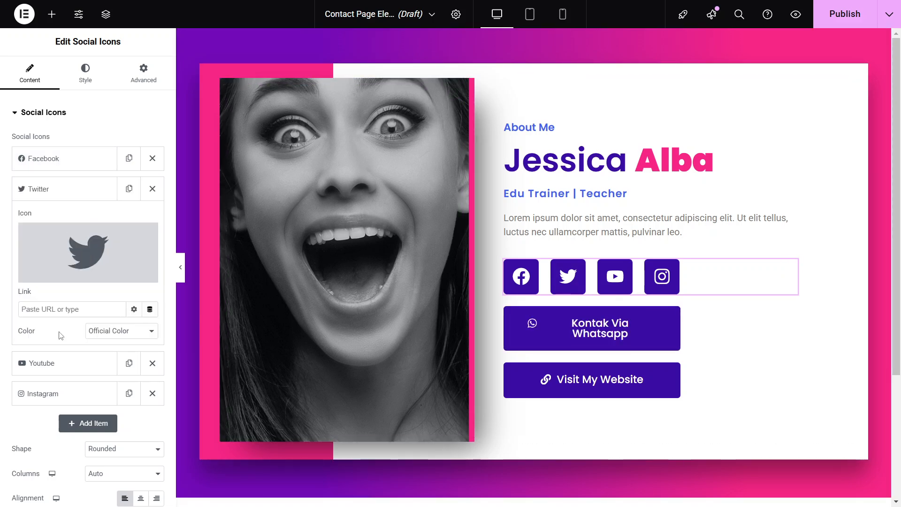
{"action": "left_click", "coordinate": [64, 303]}
{"action": "scroll", "coordinate": [54, 315], "scroll_direction": "down", "scroll_amount": 2}
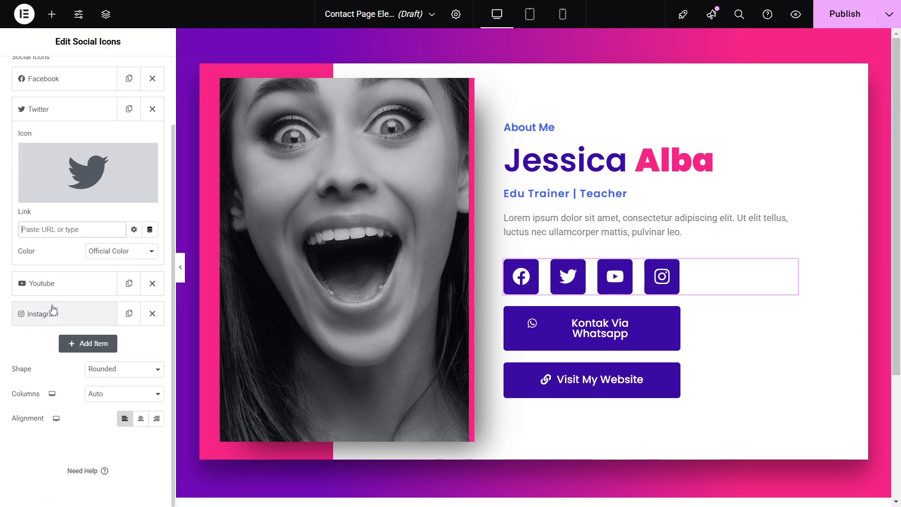
{"action": "left_click", "coordinate": [49, 287]}
{"action": "left_click", "coordinate": [61, 314]}
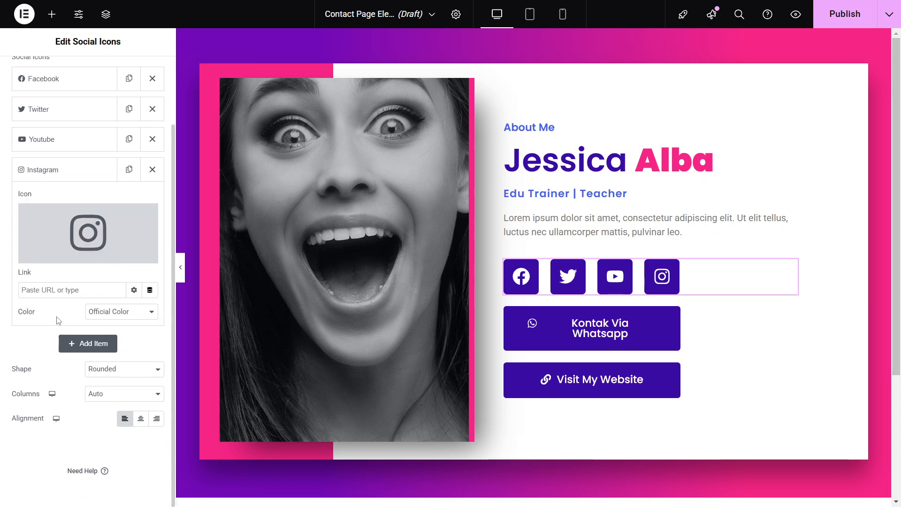
{"action": "left_click", "coordinate": [79, 174]}
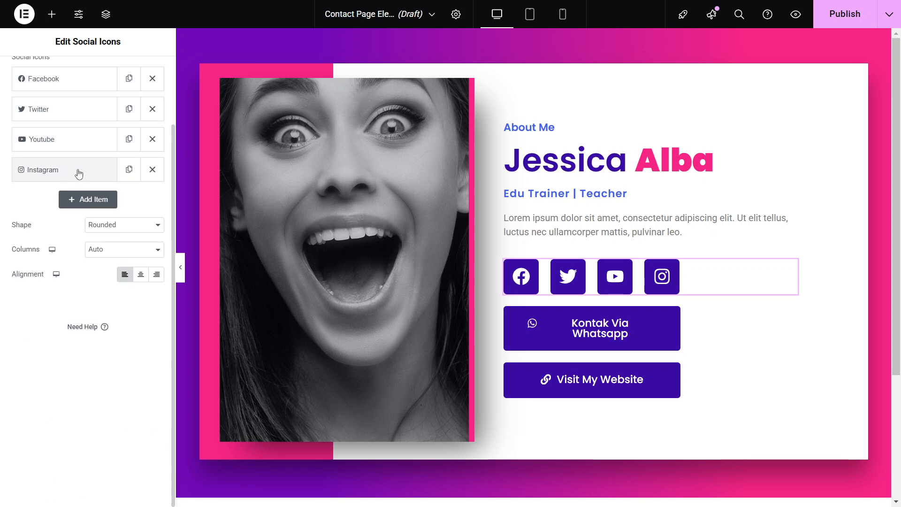
- Duplicate the Instagram social icon and search the icon library for "tikto" to find a different icon for the copy
{"action": "left_click", "coordinate": [130, 172]}
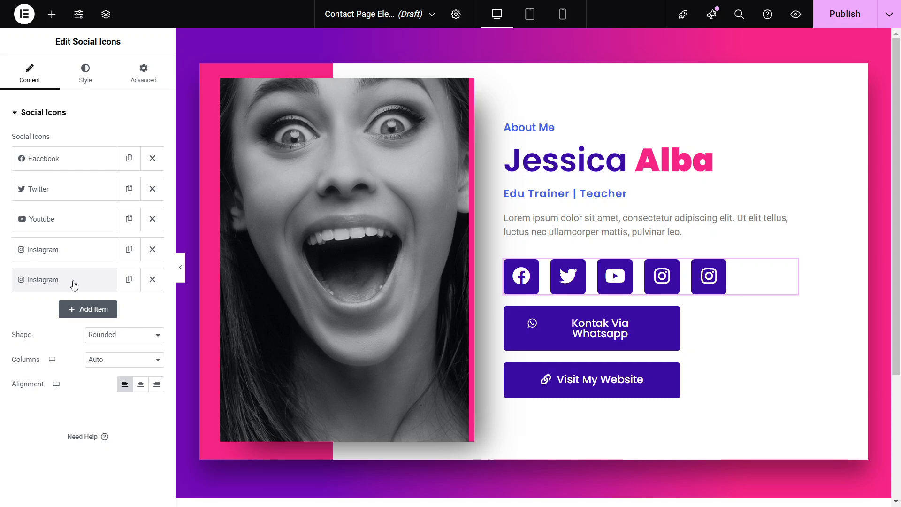
{"action": "left_click", "coordinate": [60, 288]}
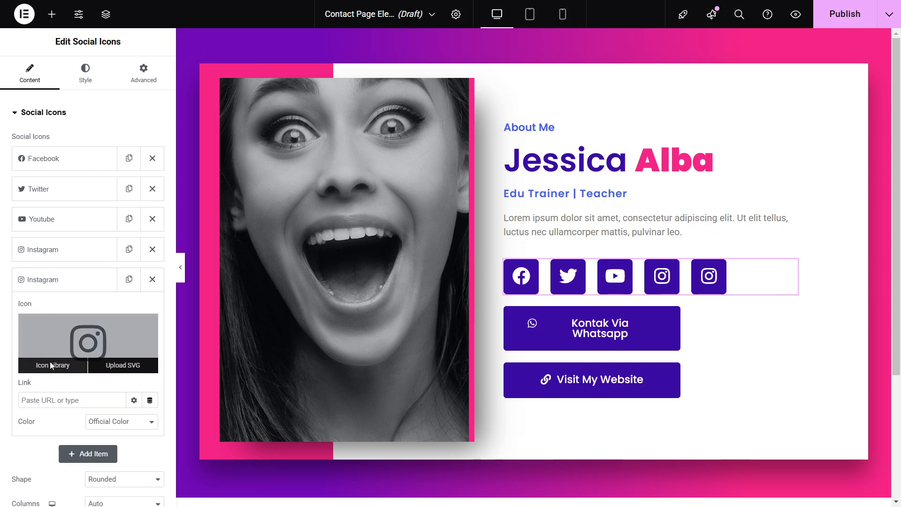
{"action": "left_click", "coordinate": [49, 366]}
{"action": "left_click", "coordinate": [393, 74]}
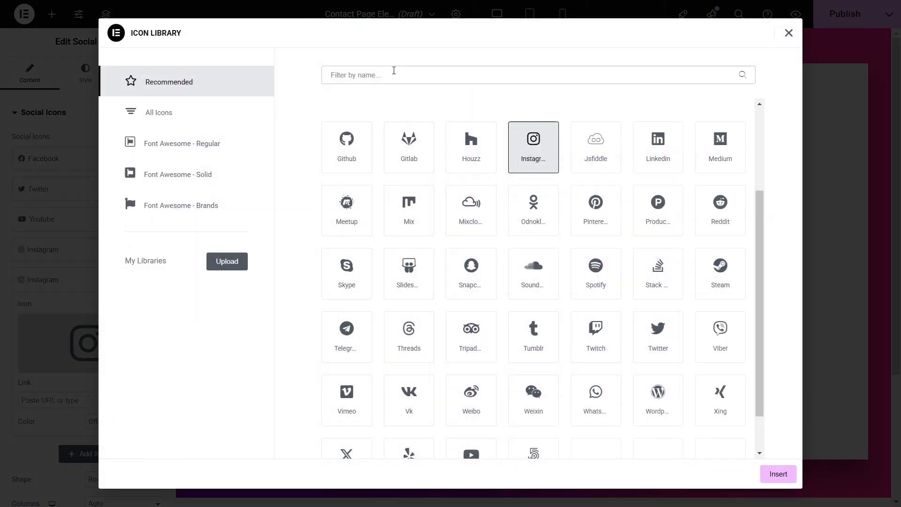
{"action": "type", "text": "tikt"}
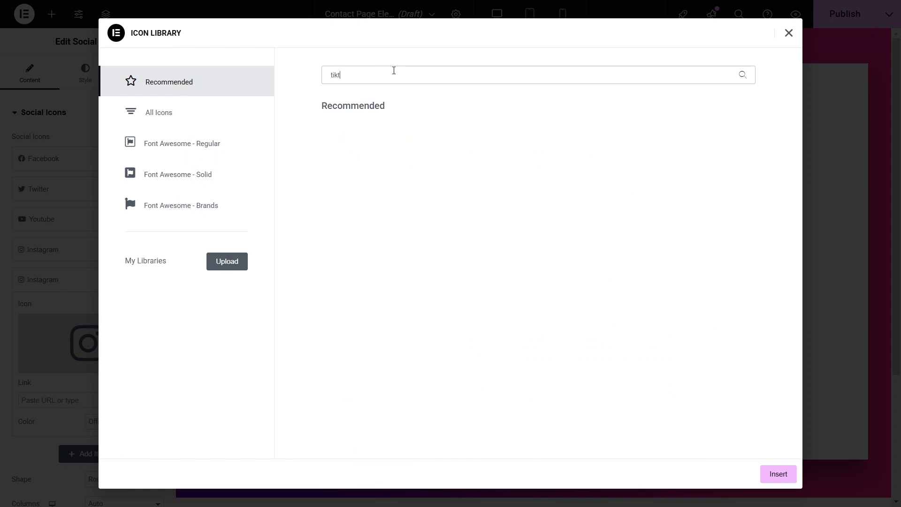
{"action": "type", "text": "o"}
- Shorten the icon library filter to "t" and replace the duplicated Instagram item's icon with Pinterest
{"action": "key", "text": "BackSpace"}
{"action": "key", "text": "BackSpace"}
{"action": "key", "text": "BackSpace"}
{"action": "key", "text": "BackSpace"}
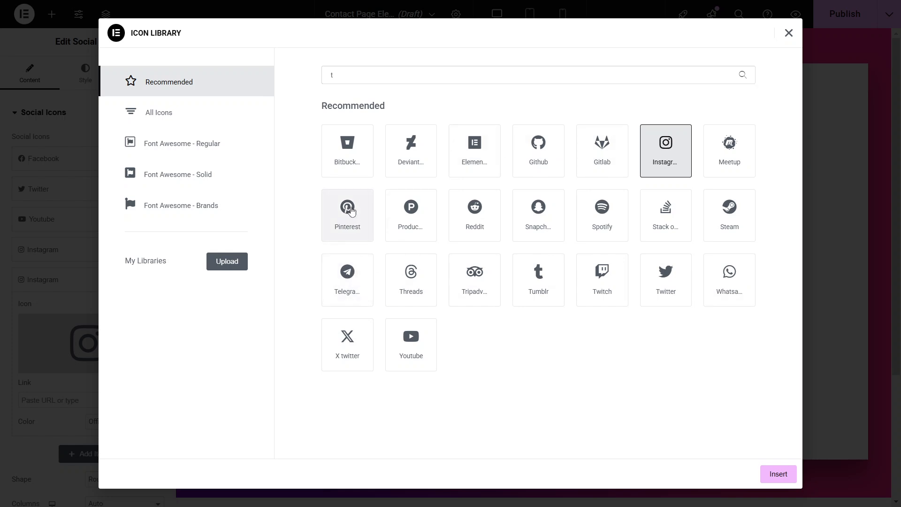
{"action": "left_click", "coordinate": [350, 209]}
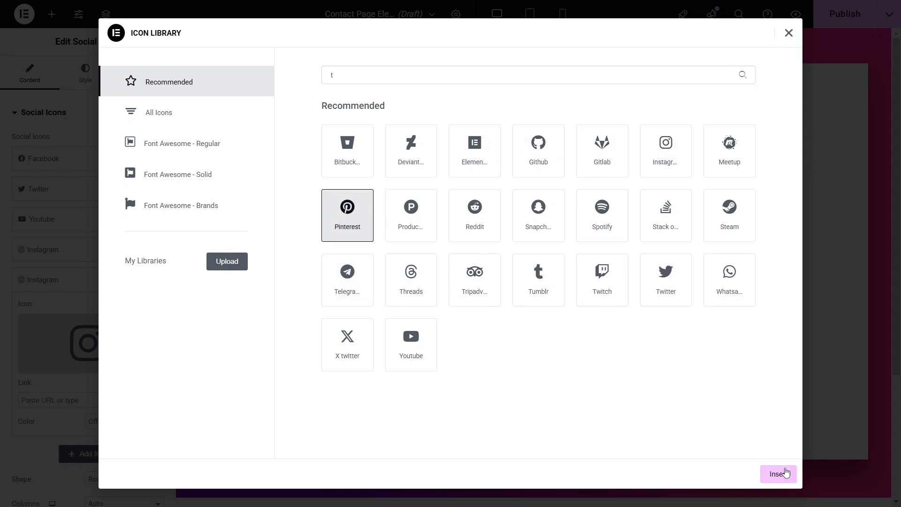
{"action": "left_click", "coordinate": [780, 473]}
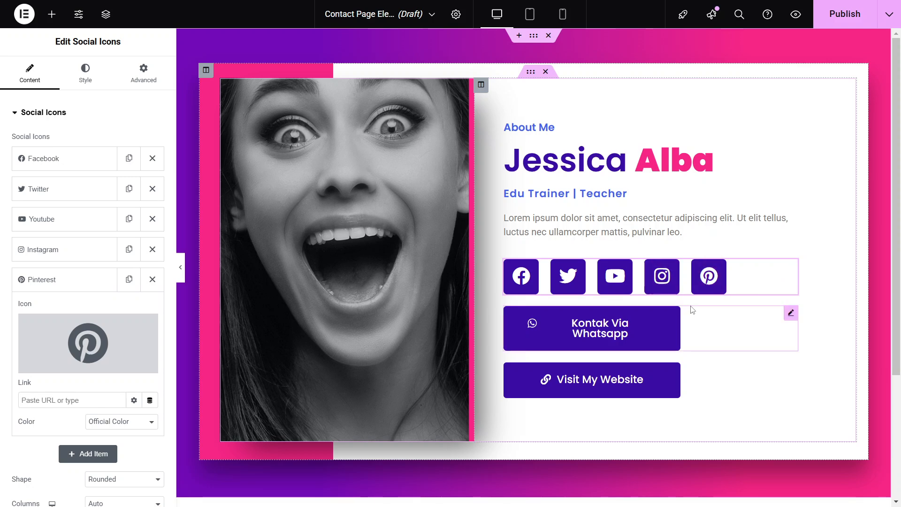
- Examine the settings of the "Kontak Via Whatsapp" button and open the link of the "Visit My Website" button for editing
{"action": "left_click", "coordinate": [791, 313]}
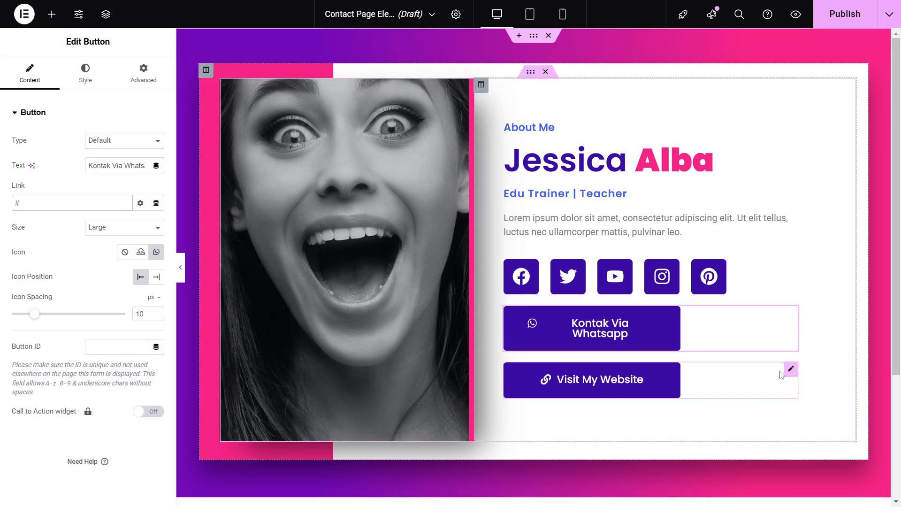
{"action": "left_click", "coordinate": [791, 370]}
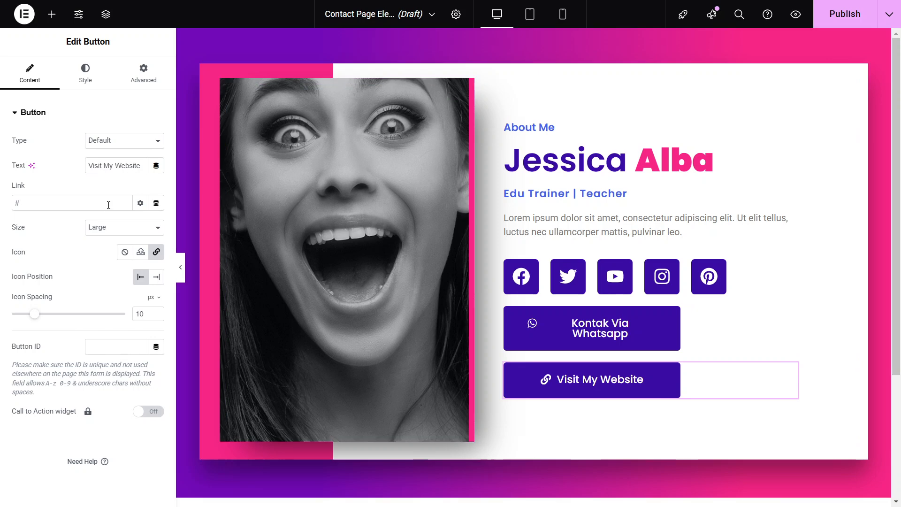
{"action": "left_click", "coordinate": [38, 200]}
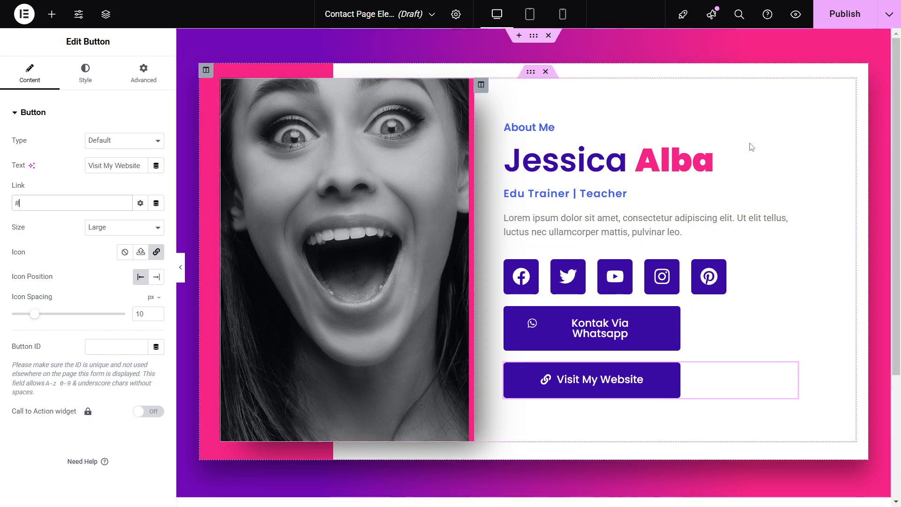